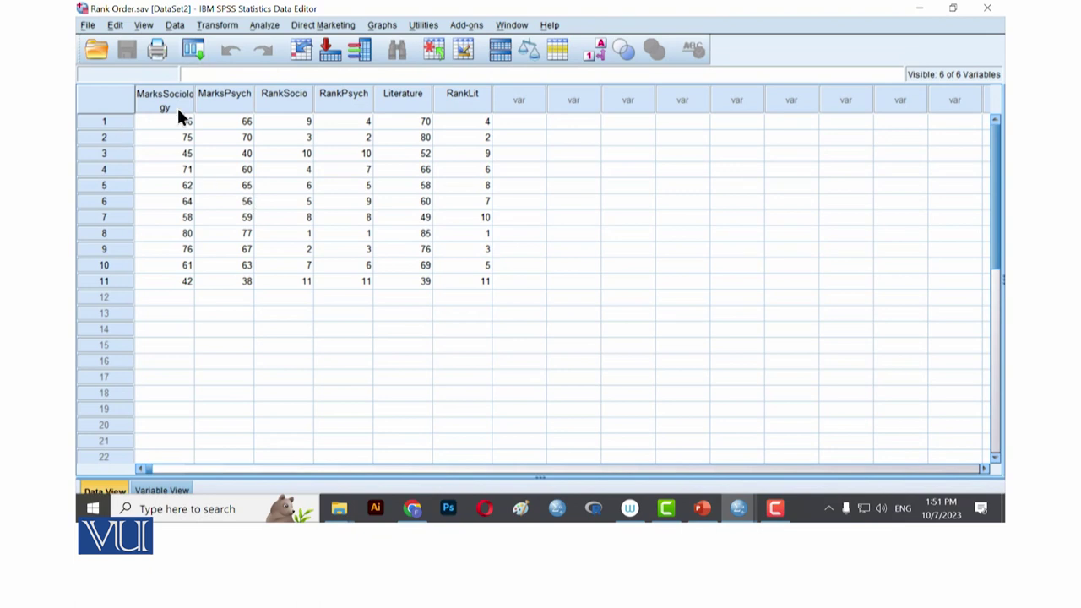
- Drag the MarksSociology column edge wider so the full header name shows on one line
drag(195, 102, 207, 103)
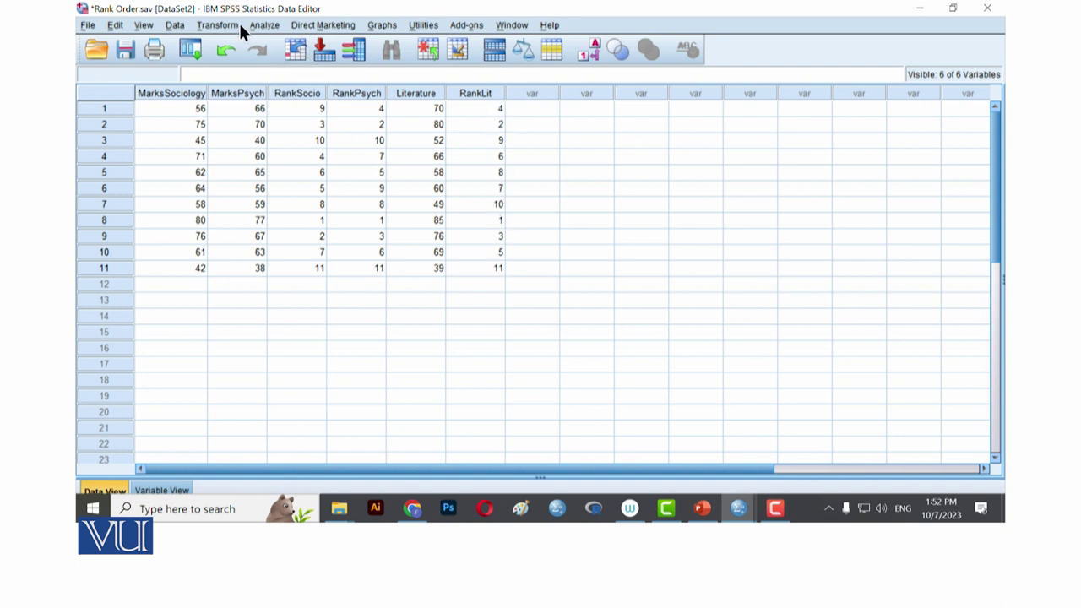
- In Analyze > Correlate > Bivariate, correlate RankPsych with RankLit using Spearman only, Pearson unchecked
click(269, 20)
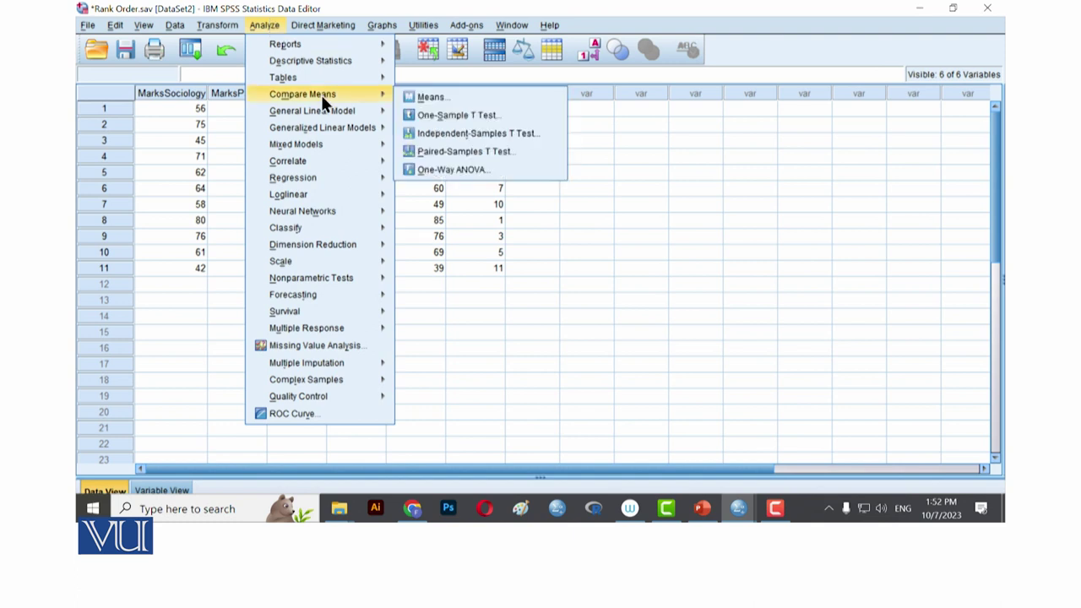
mouse_move(288, 161)
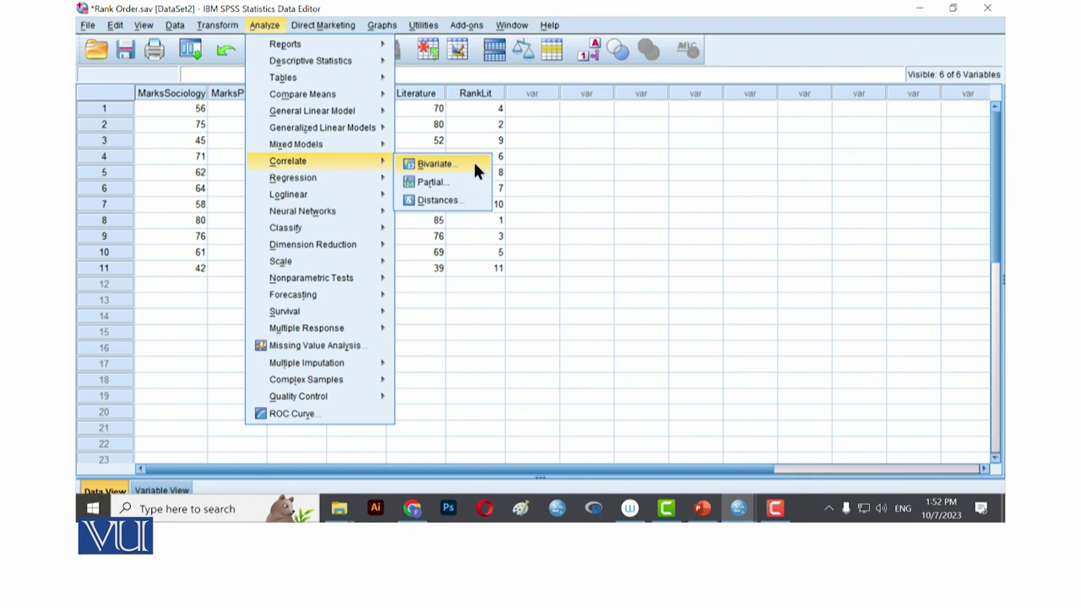
click(475, 170)
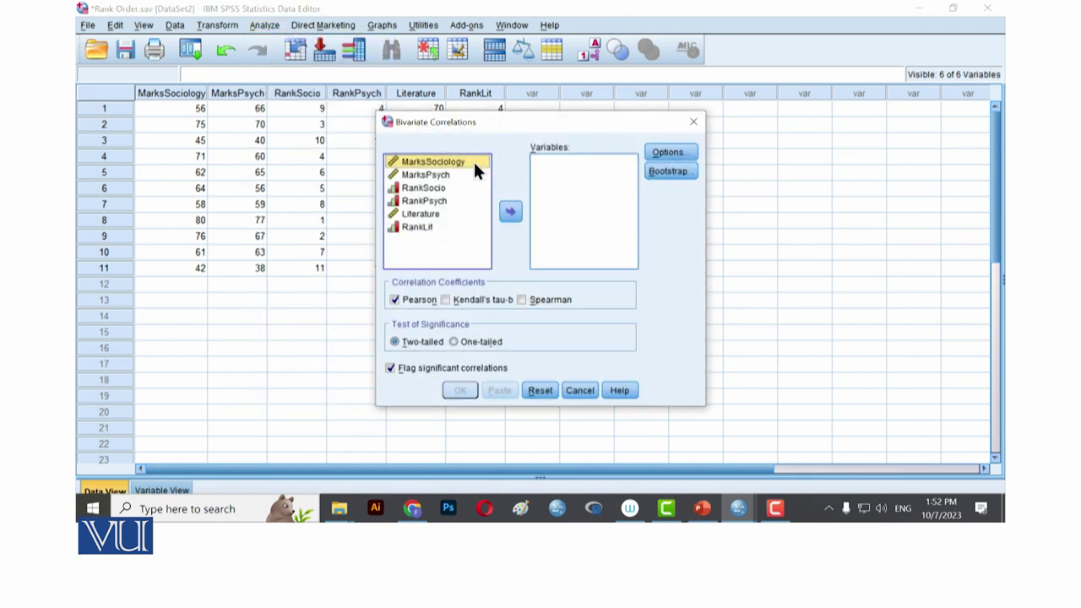
click(423, 202)
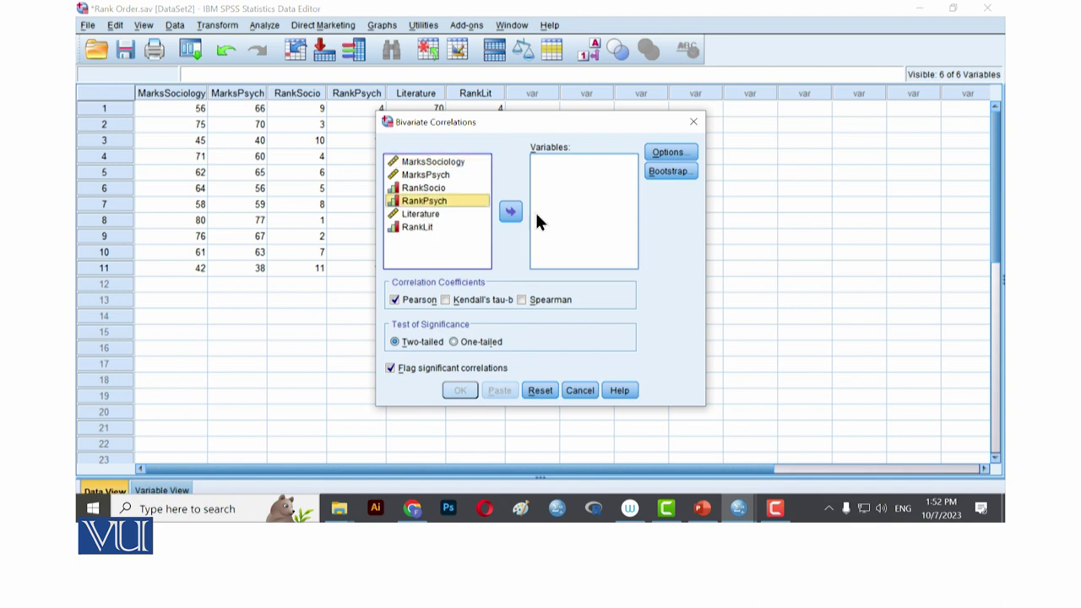
click(511, 211)
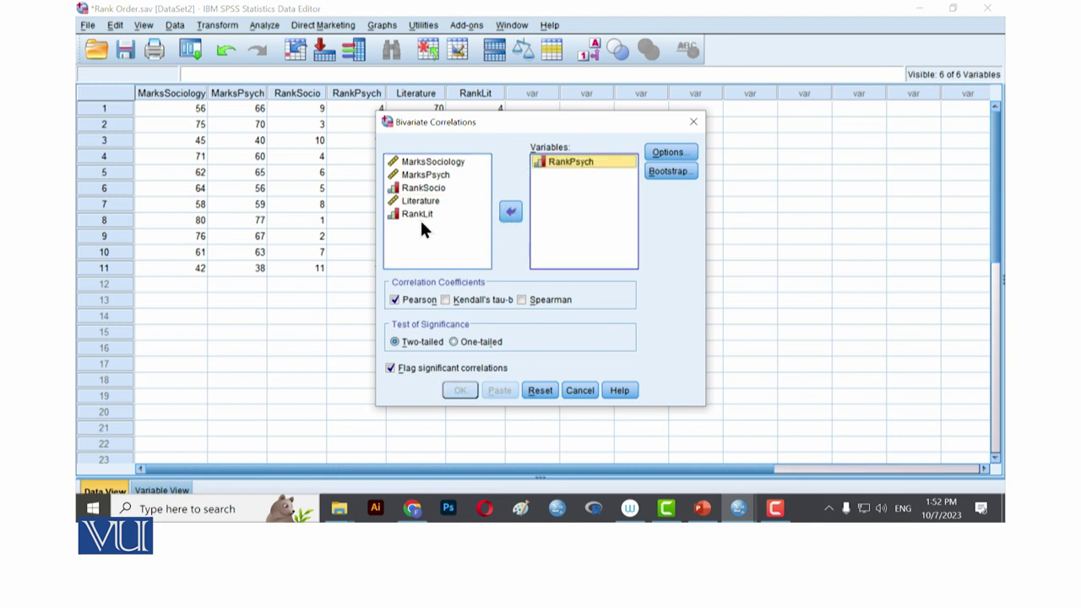
click(420, 217)
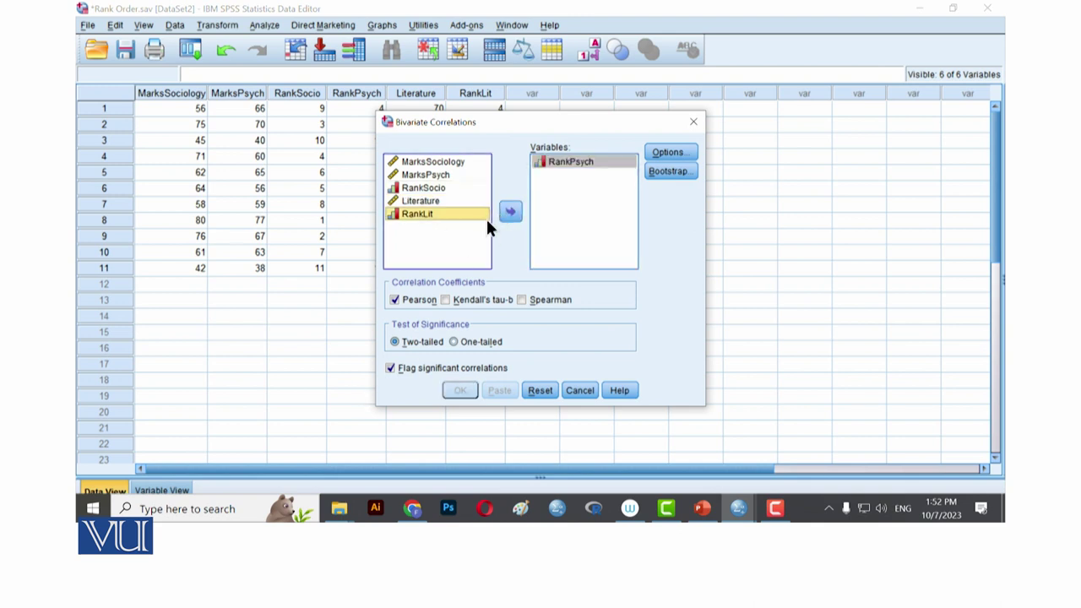
click(510, 210)
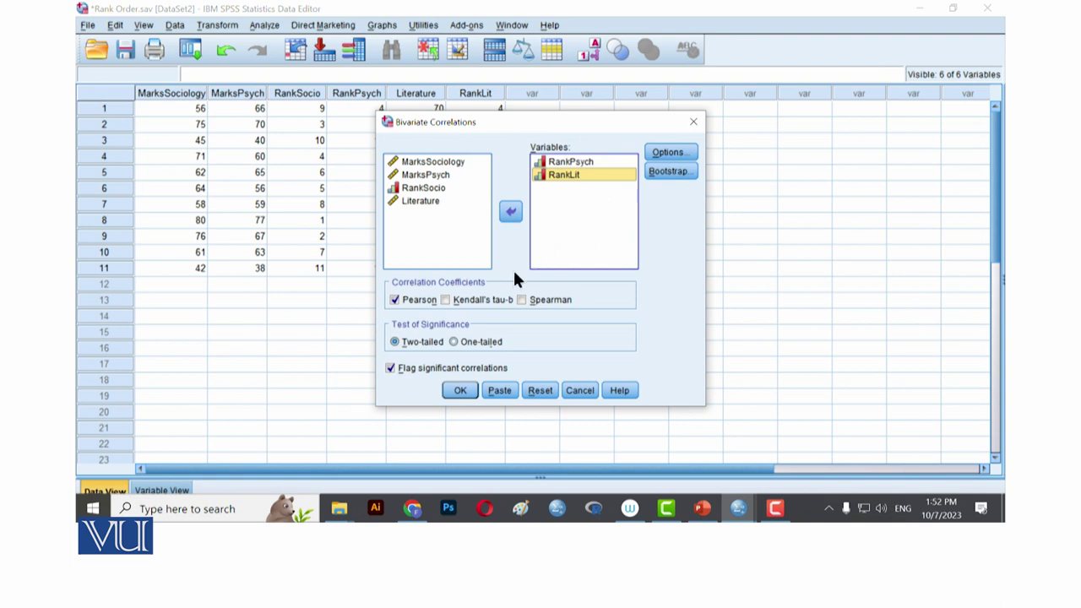
click(407, 304)
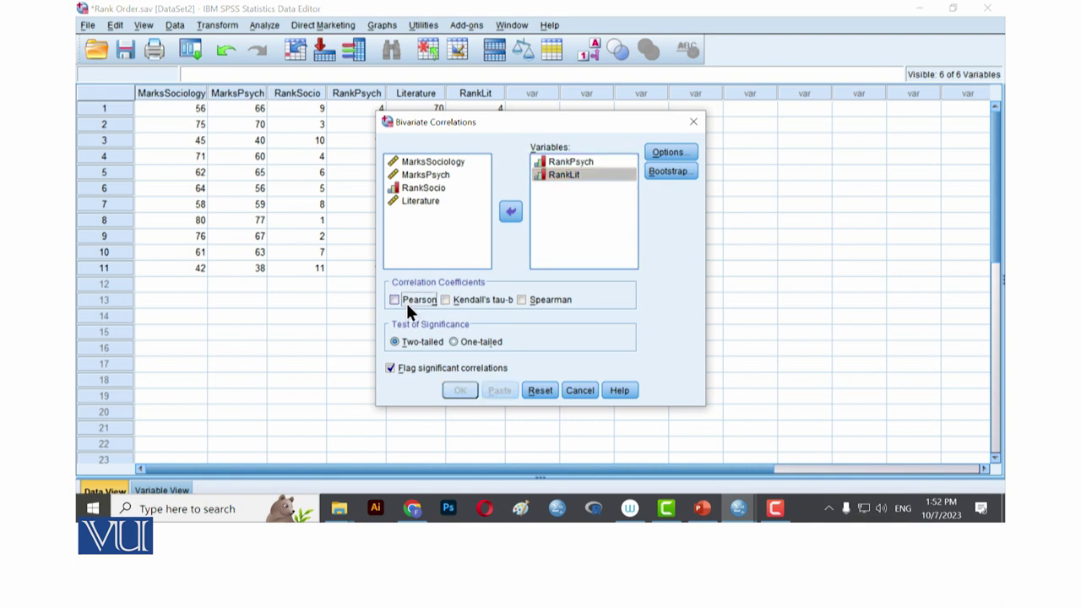
click(545, 306)
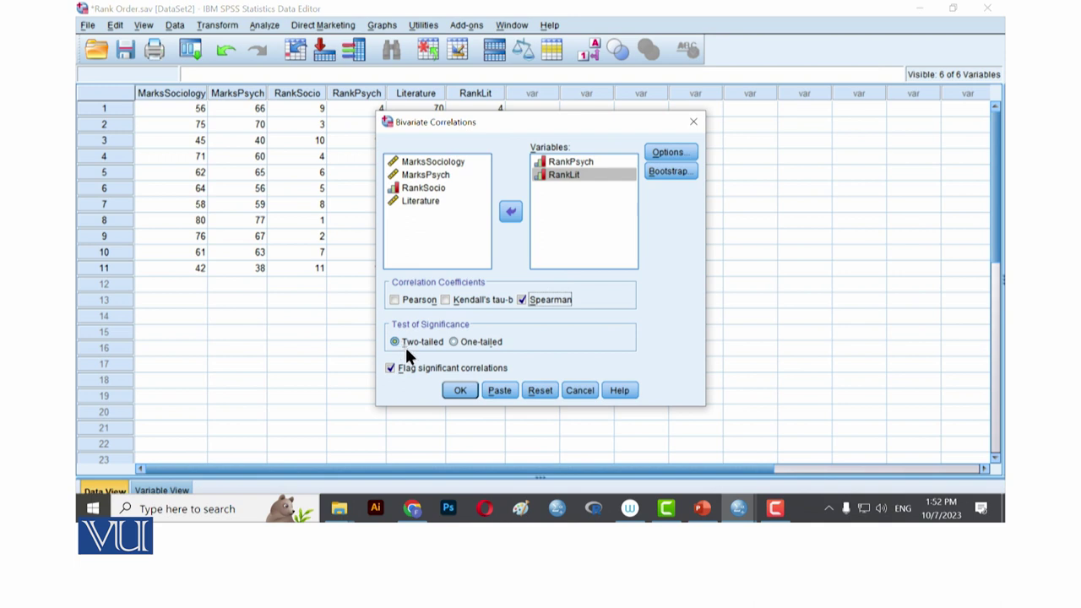
- Run the correlation, giving Spearman's rho .909 for RankPsych and RankLit, N = 11
click(446, 389)
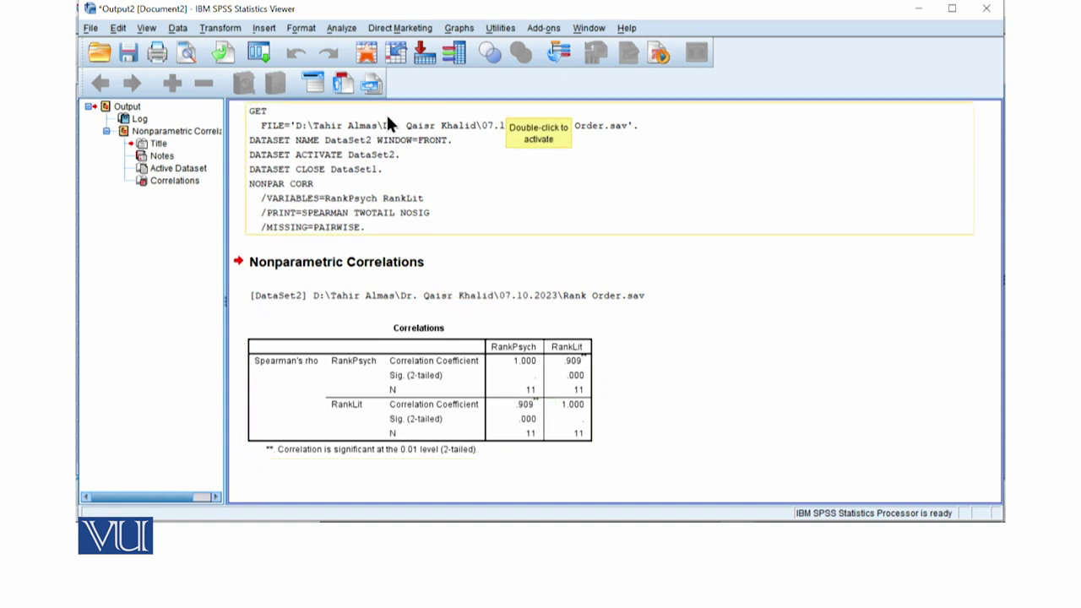
- In Bivariate Correlations, replace RankPsych with RankSocio so RankLit pairs with RankSocio
click(338, 30)
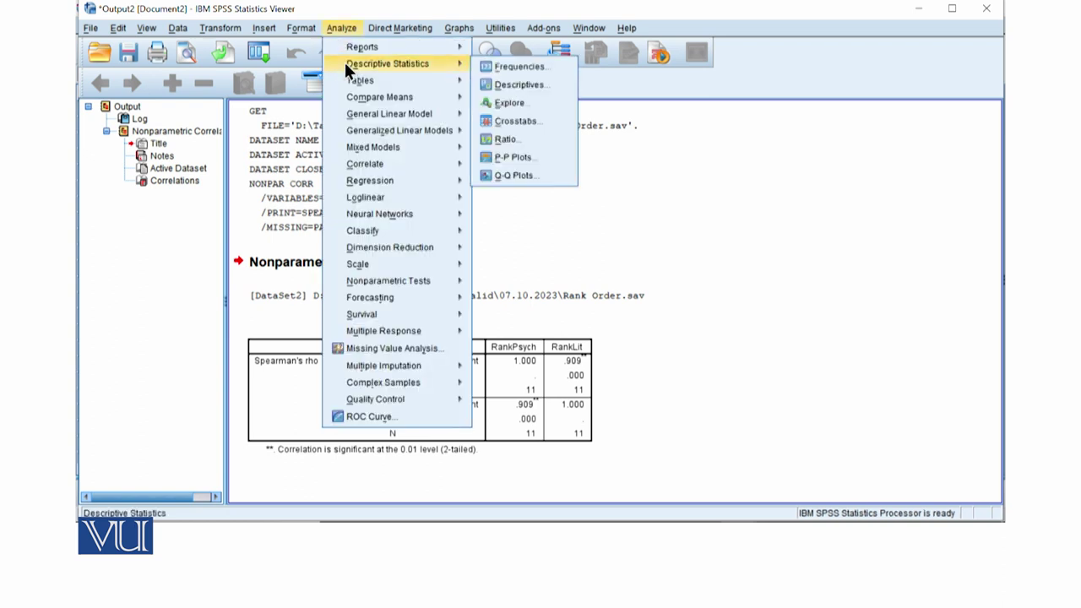
mouse_move(365, 164)
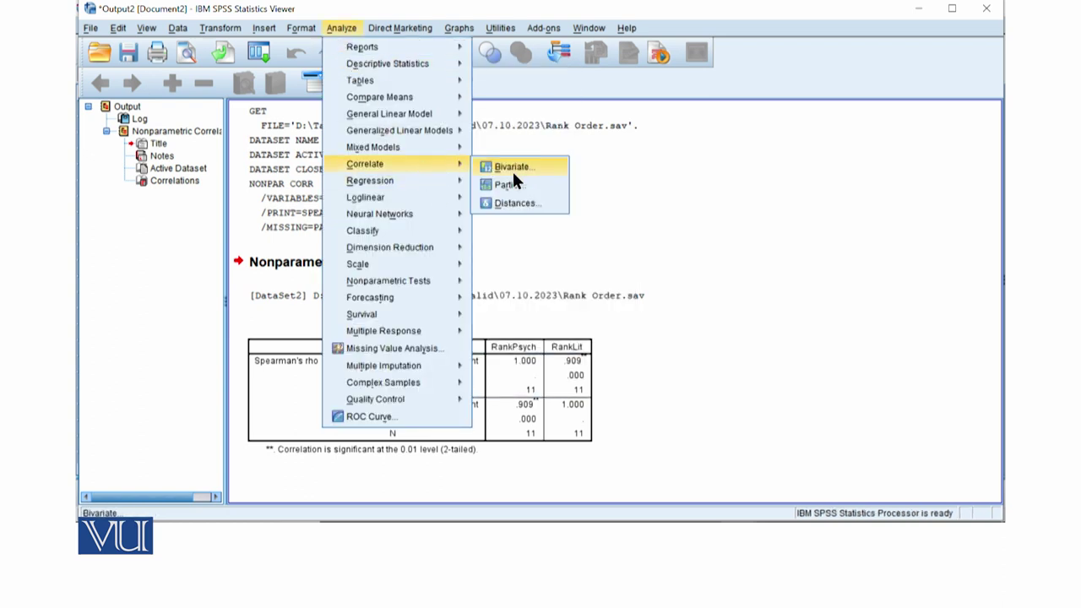
click(510, 167)
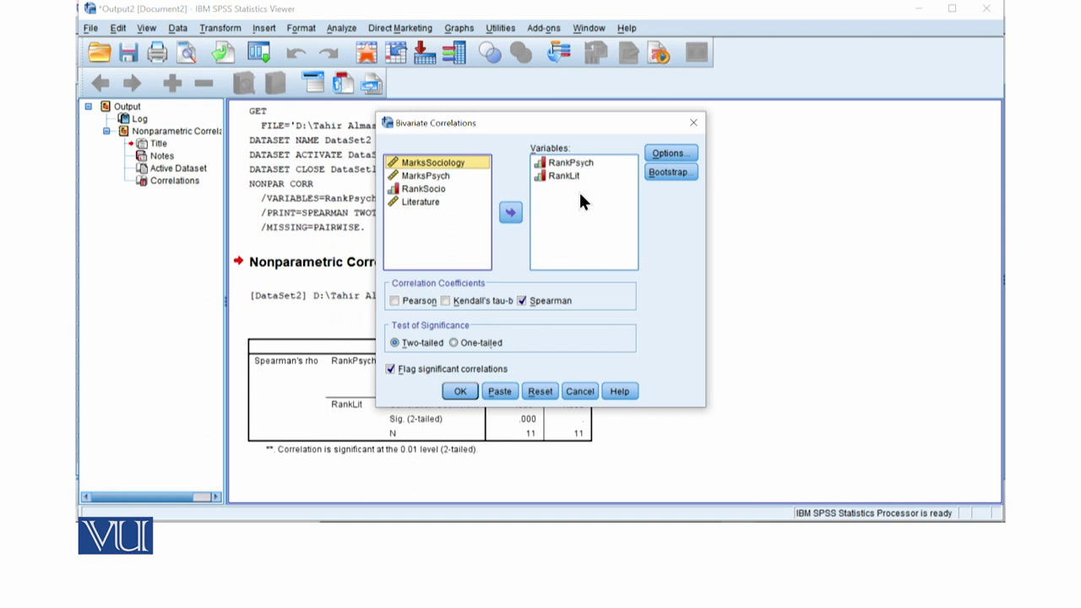
click(574, 162)
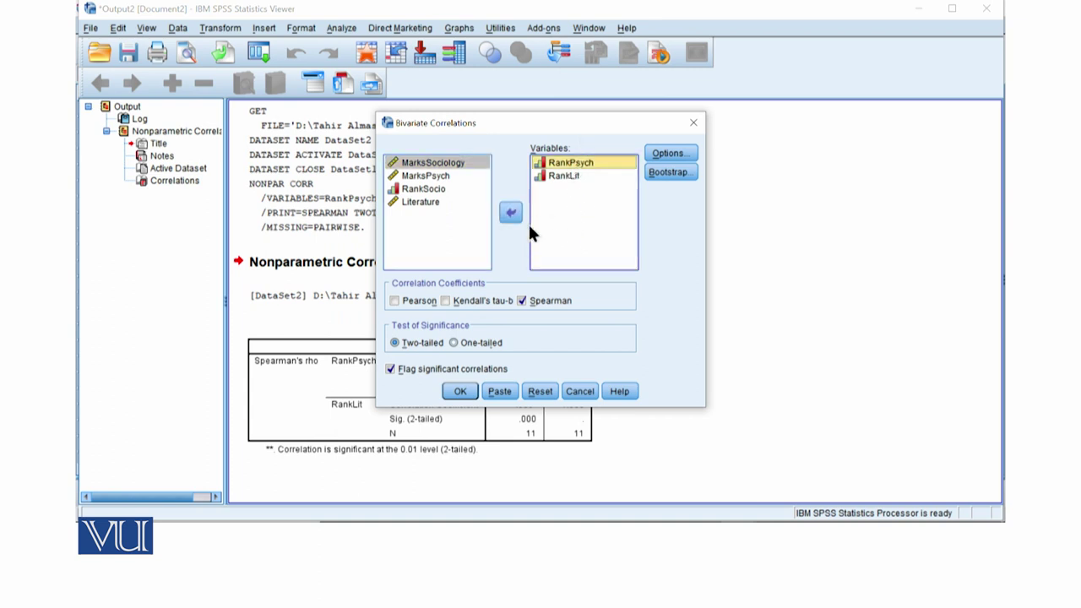
click(510, 212)
click(452, 164)
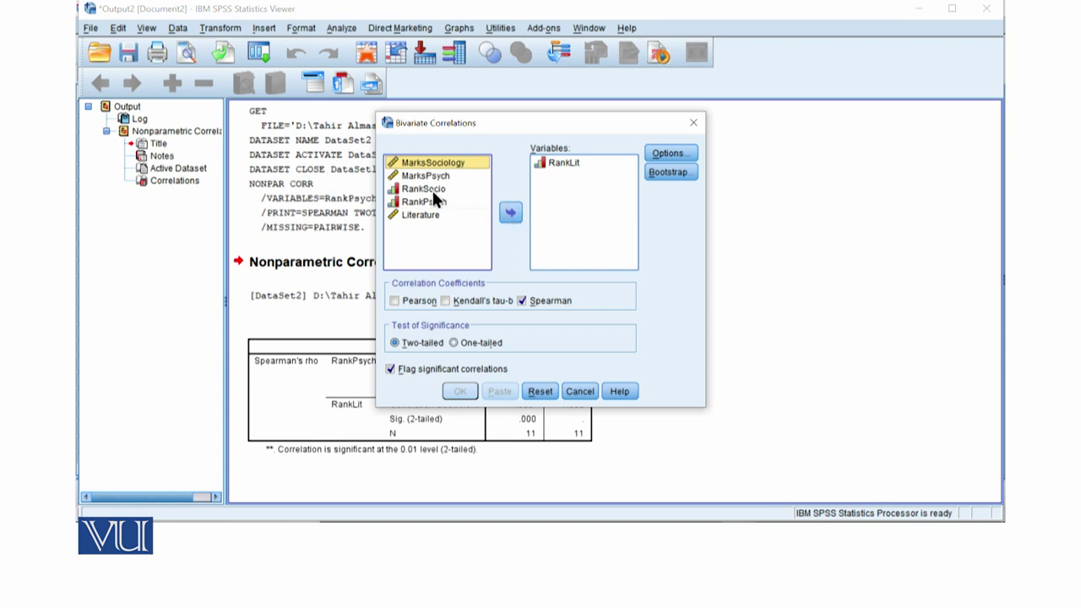
click(432, 188)
click(511, 212)
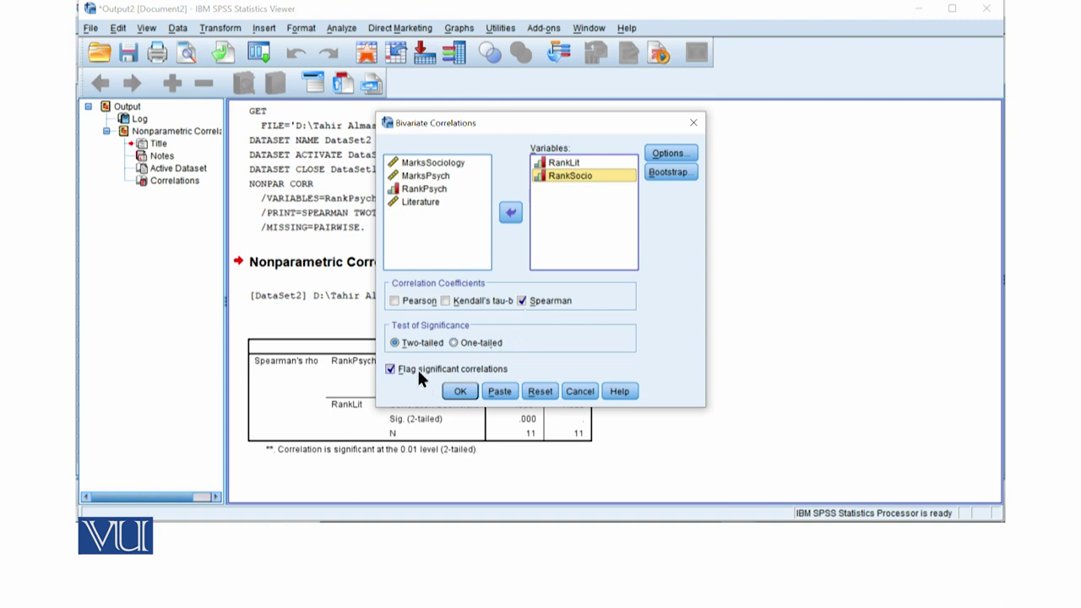
click(460, 391)
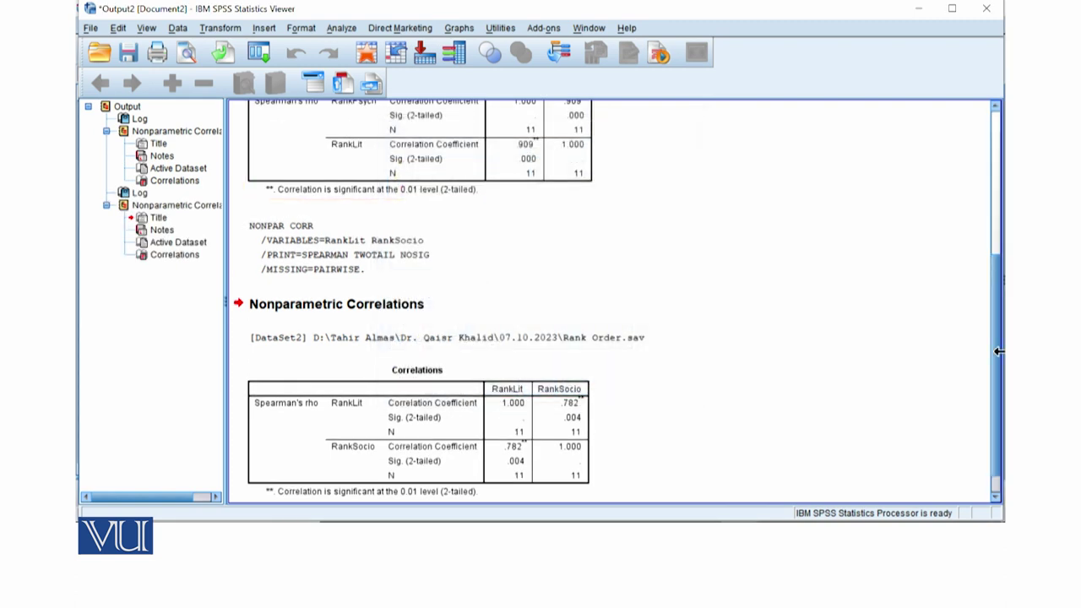